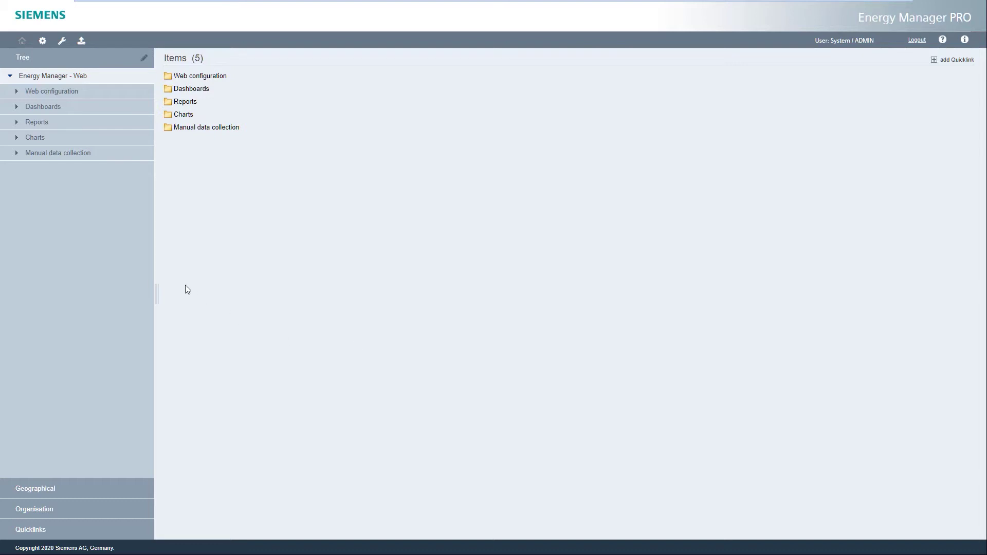
Step: Open d_Counter1_Hall1's settings with acquisition category Counter value and show its counter settings
{"action": "left_click", "coordinate": [43, 42]}
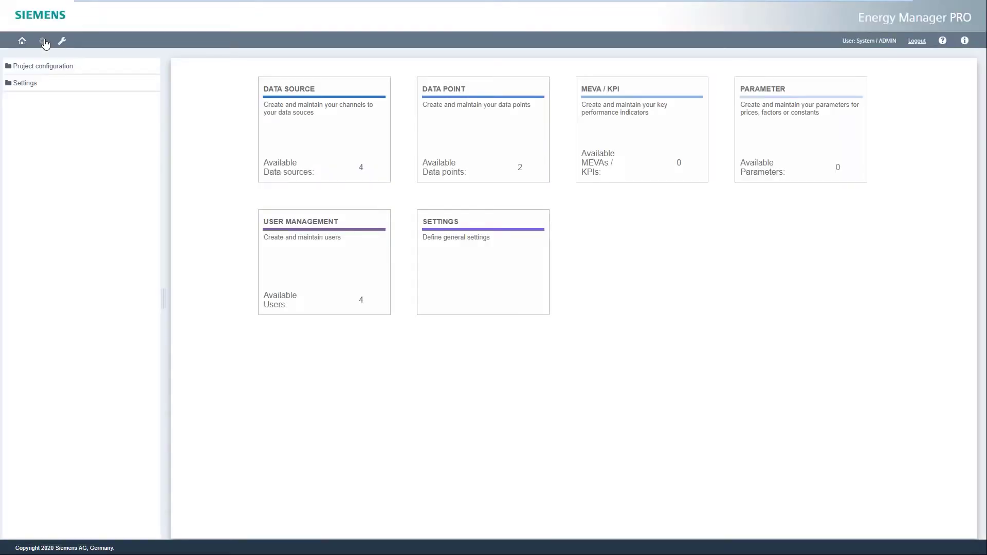
{"action": "left_click", "coordinate": [513, 144]}
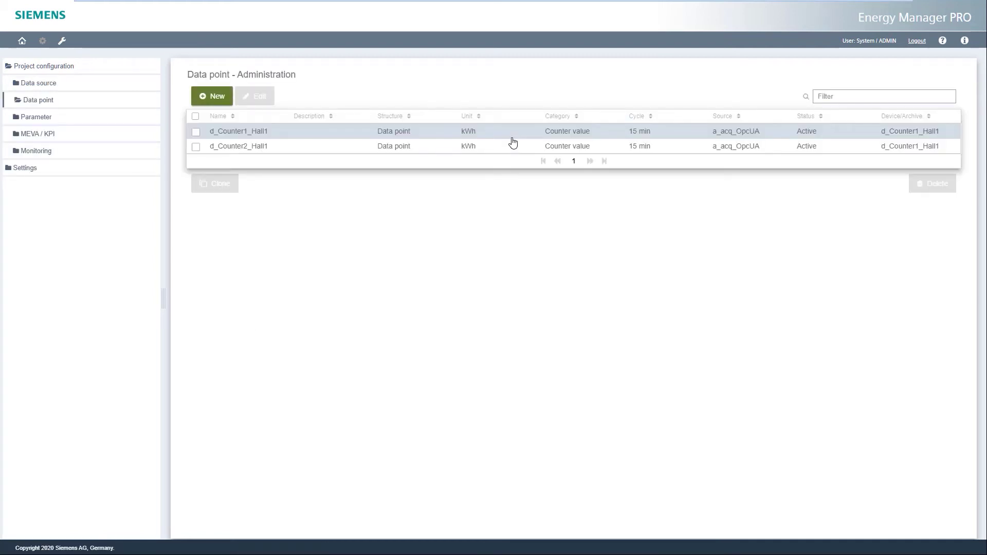
{"action": "double_click", "coordinate": [222, 132]}
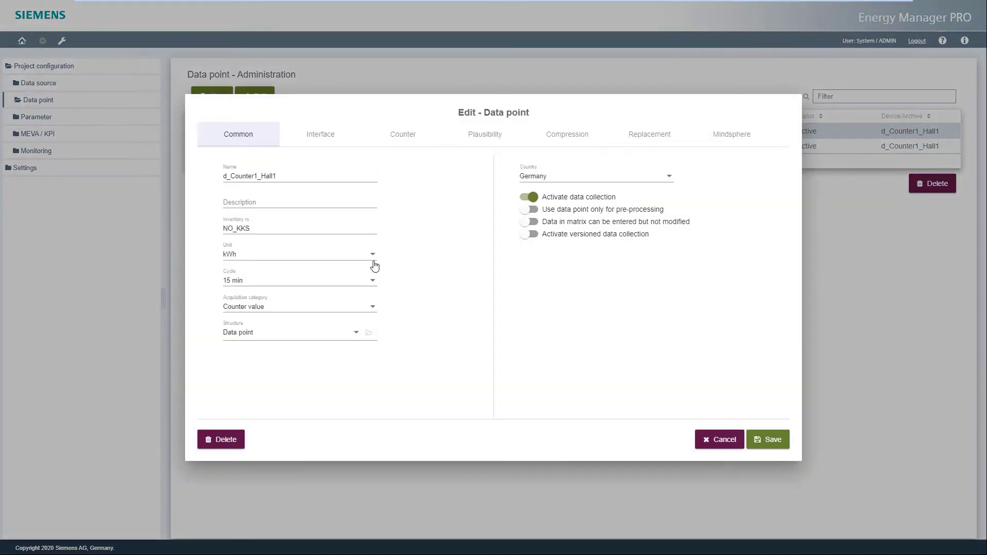
{"action": "left_click", "coordinate": [373, 308]}
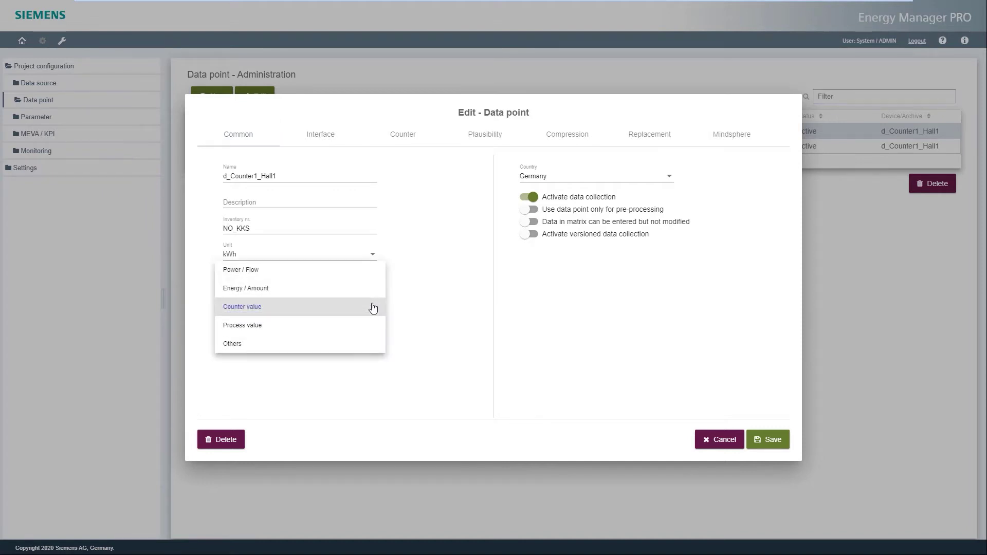
{"action": "left_click", "coordinate": [373, 308]}
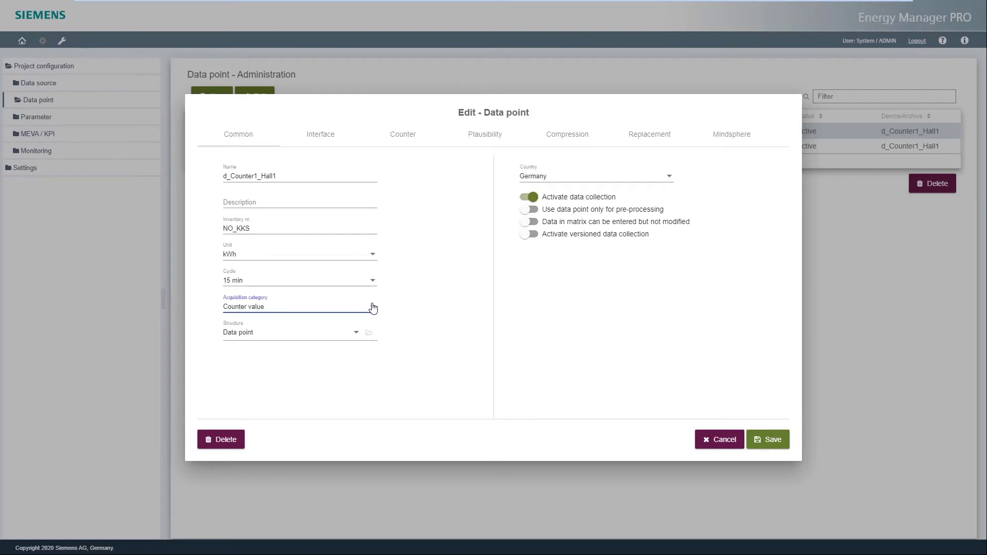
{"action": "left_click", "coordinate": [407, 139]}
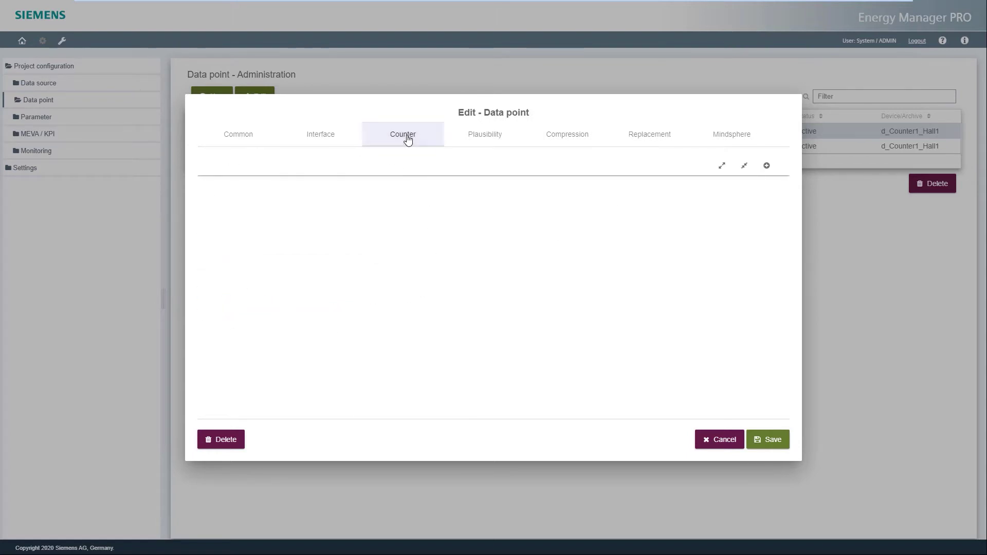
Step: Add a new counter entry and pick 1 July 2020 as its installation date
{"action": "left_click", "coordinate": [768, 165]}
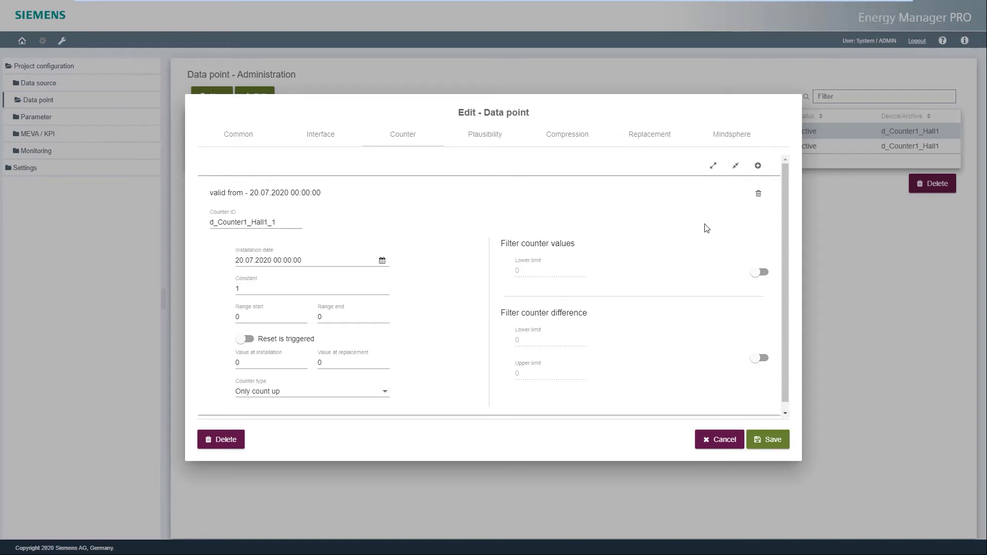
{"action": "left_click", "coordinate": [383, 262]}
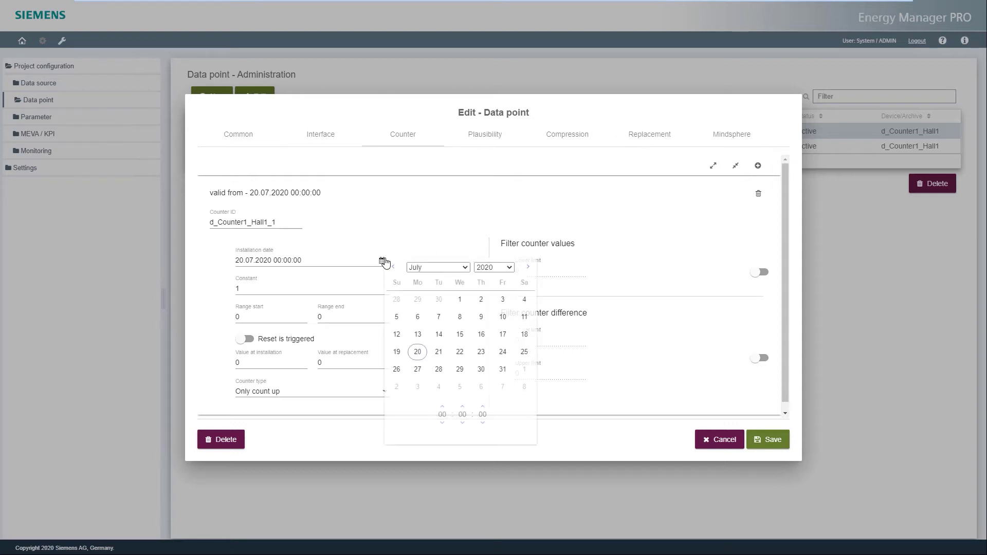
{"action": "left_click", "coordinate": [460, 300]}
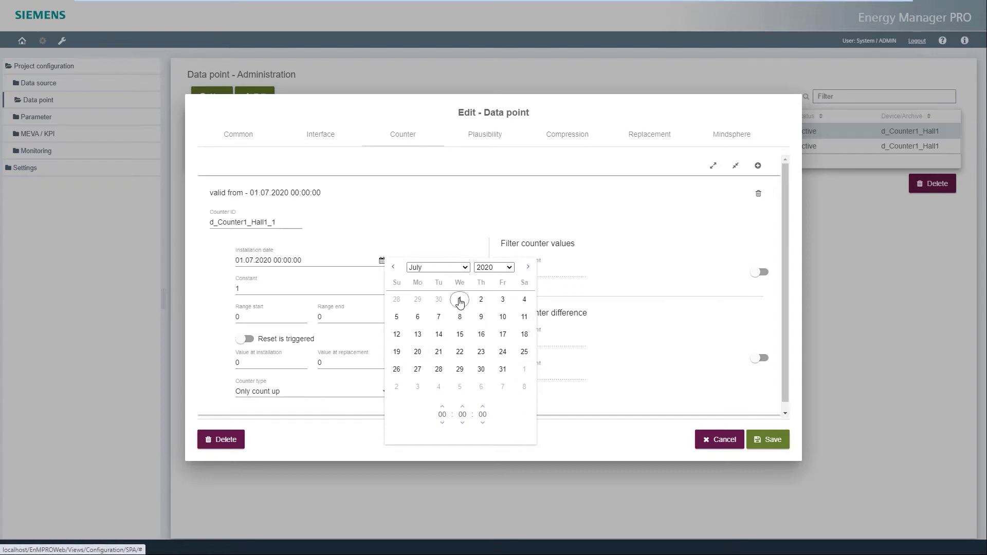
{"action": "left_click", "coordinate": [438, 216]}
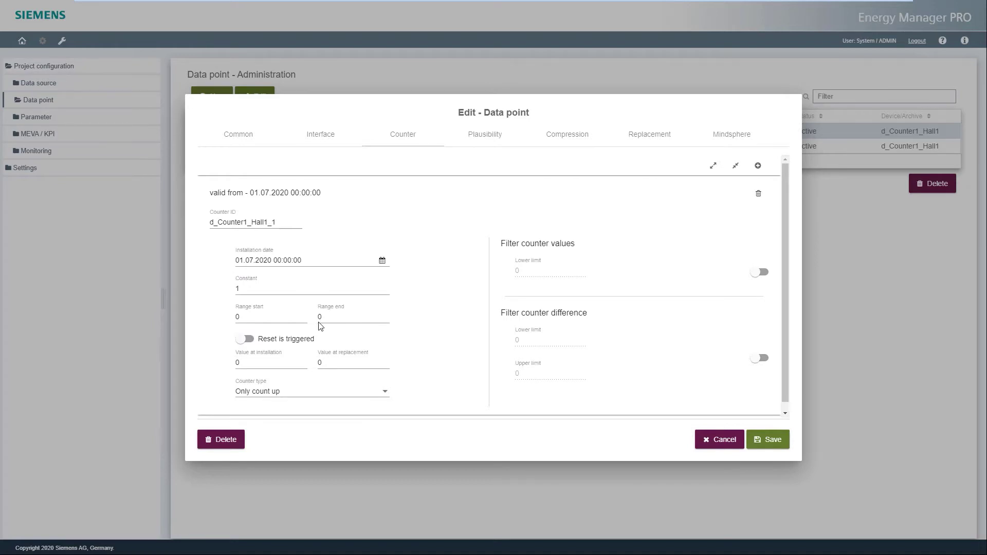
Step: Enable 'Reset is triggered' for the first counter and list the counter type choices
{"action": "left_click", "coordinate": [254, 343]}
{"action": "left_click", "coordinate": [385, 393]}
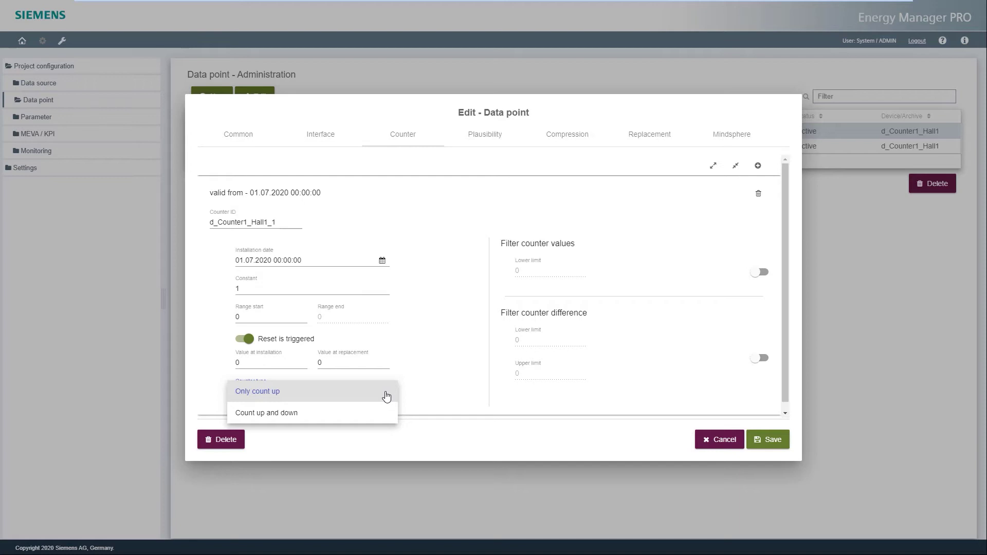
Step: Keep counter type Only count up and enable counter value filtering
{"action": "left_click", "coordinate": [386, 396]}
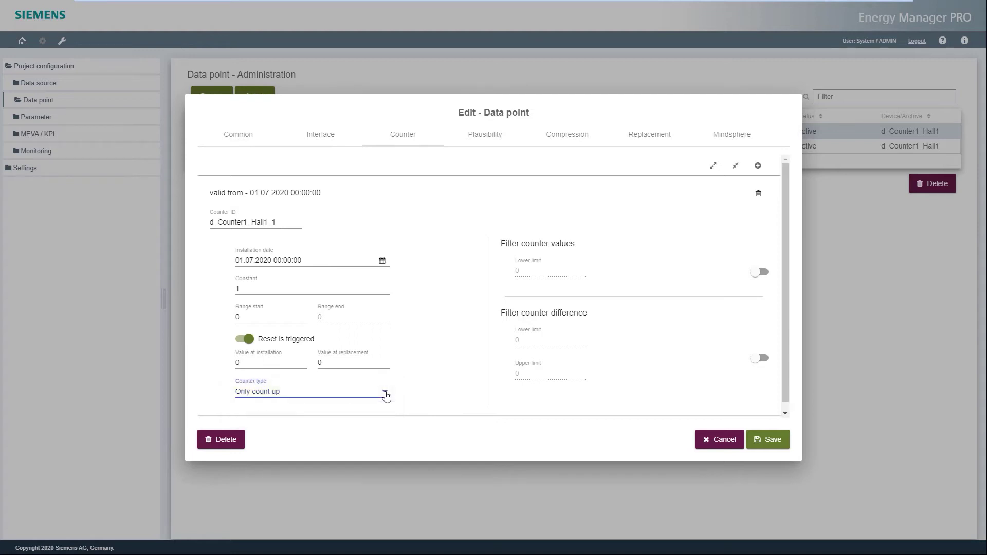
{"action": "left_click", "coordinate": [765, 274]}
{"action": "left_click", "coordinate": [538, 273]}
Step: Enable counter difference filtering with upper limit 99 and save the data point
{"action": "left_click", "coordinate": [764, 361]}
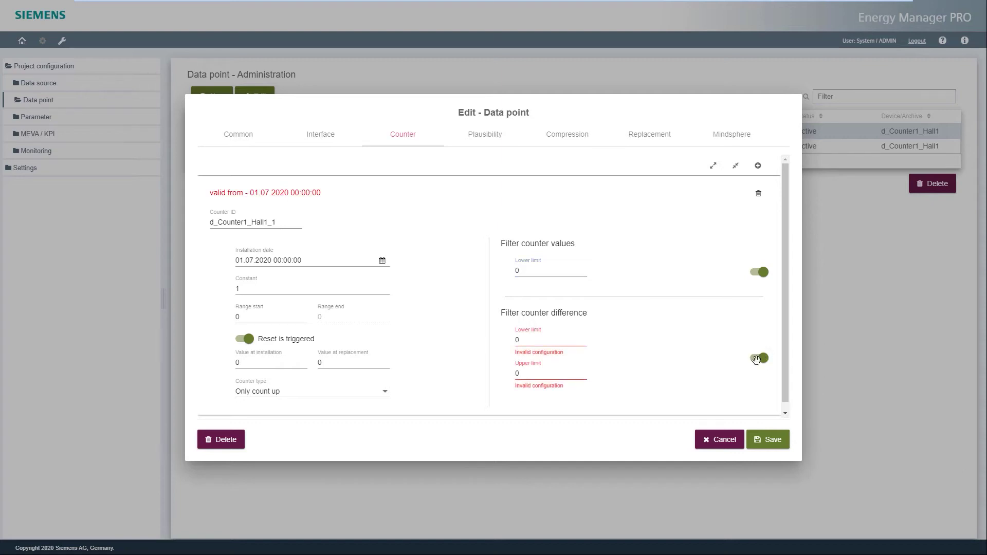
{"action": "left_click", "coordinate": [532, 342]}
{"action": "left_click", "coordinate": [527, 374]}
{"action": "key", "text": "BackSpace"}
{"action": "type", "text": "99"}
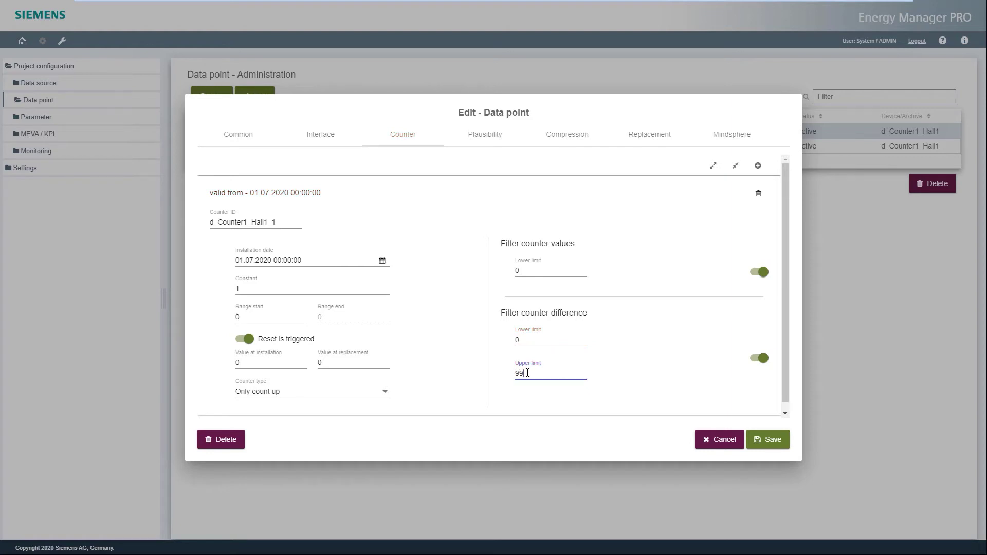
{"action": "left_click", "coordinate": [775, 441]}
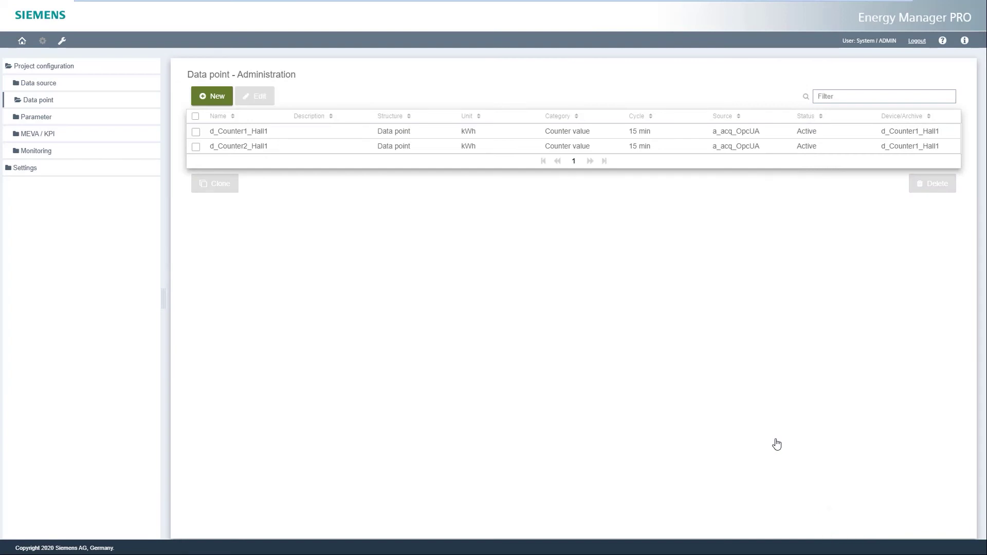
Step: Open d_Counter2_Hall1 and add a counter entry dated 01.07.2020 with range end 599
{"action": "double_click", "coordinate": [252, 150]}
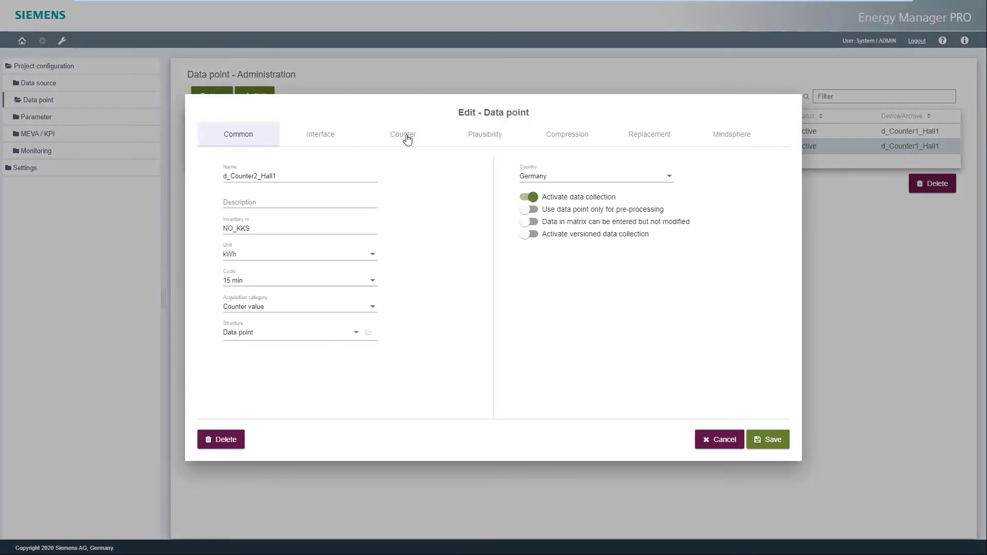
{"action": "left_click", "coordinate": [404, 137]}
{"action": "left_click", "coordinate": [769, 167]}
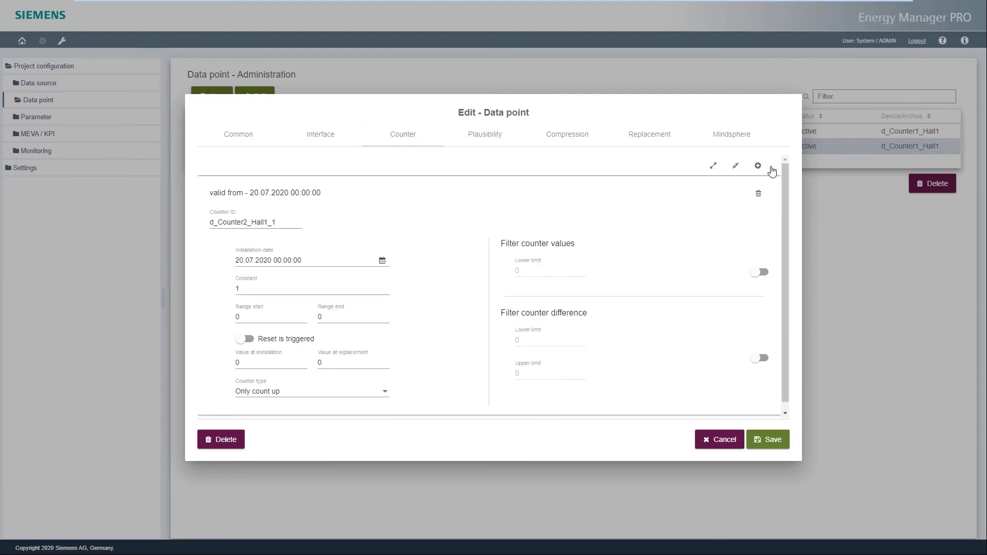
{"action": "left_click", "coordinate": [381, 261]}
{"action": "left_click", "coordinate": [458, 303]}
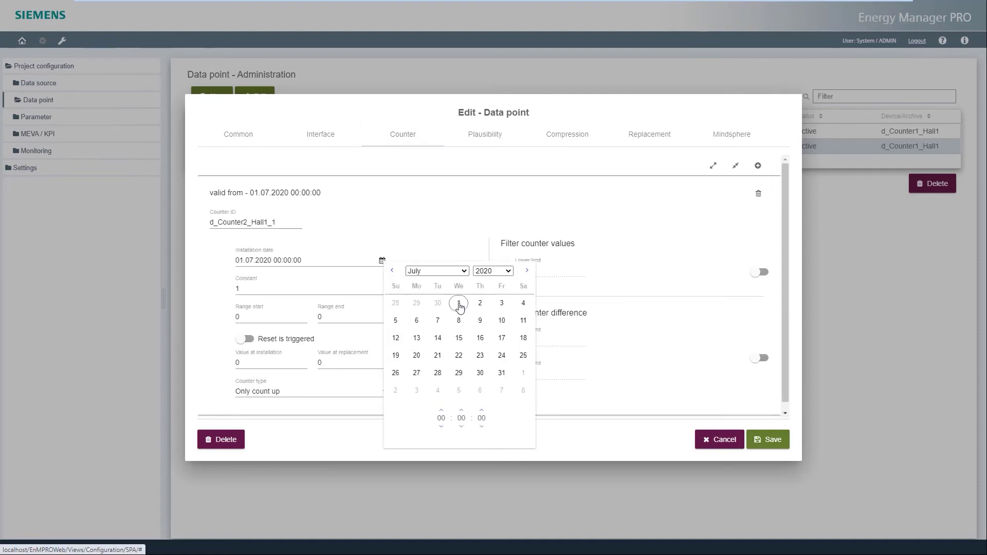
{"action": "left_click", "coordinate": [411, 243]}
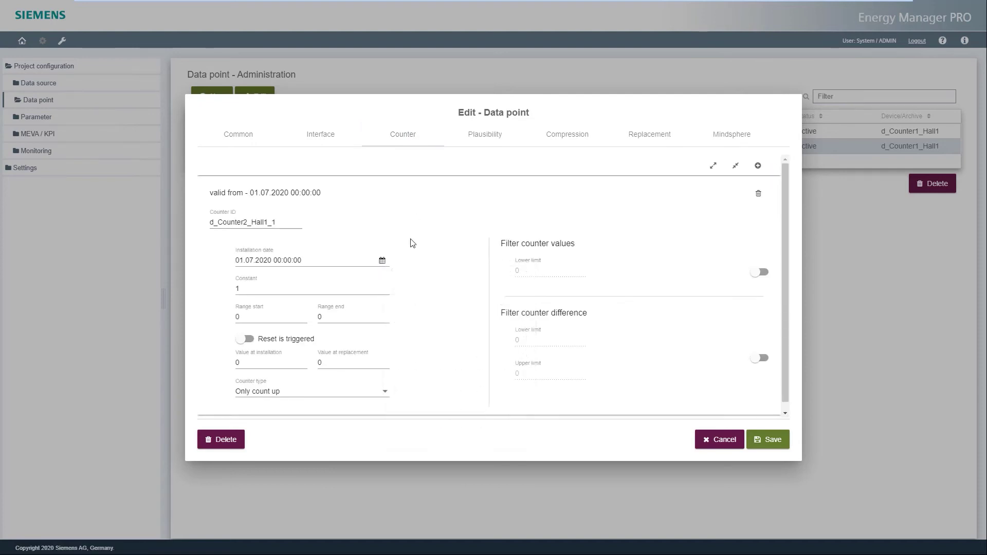
{"action": "left_click", "coordinate": [332, 317]}
{"action": "key", "text": "BackSpace"}
{"action": "type", "text": "599"}
Step: Save d_Counter2_Hall1's new counter entry
{"action": "left_click", "coordinate": [777, 445]}
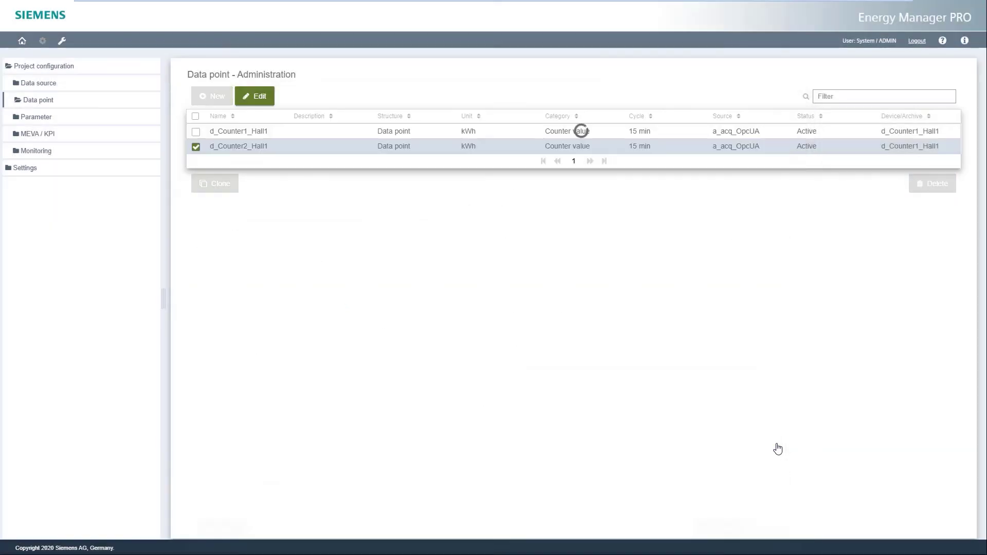